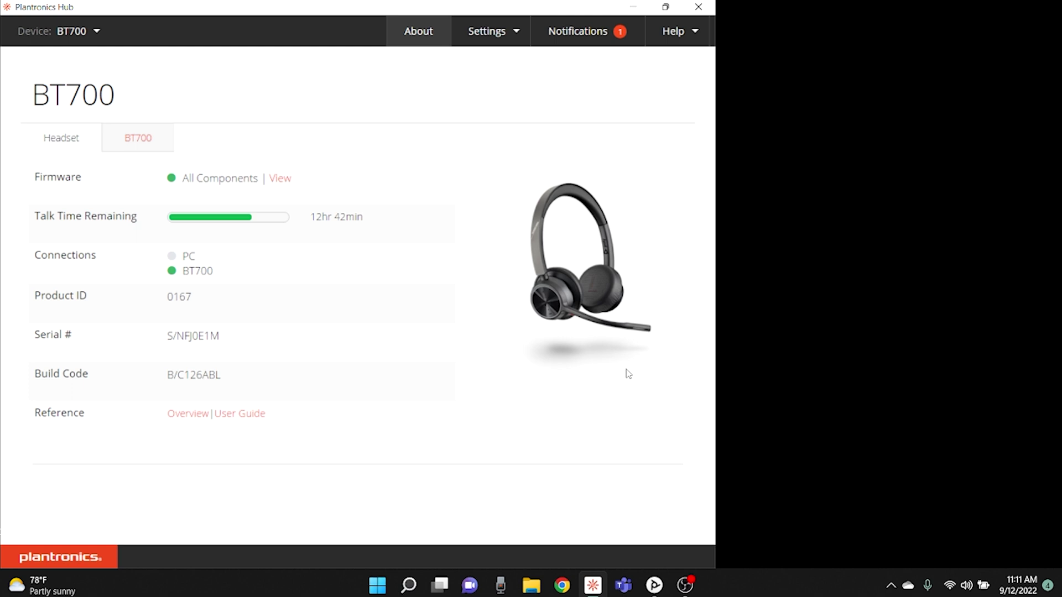
Review the BT700 adapter's details, return to the headset details, and list the settings categories
{"action": "left_click", "coordinate": [125, 143]}
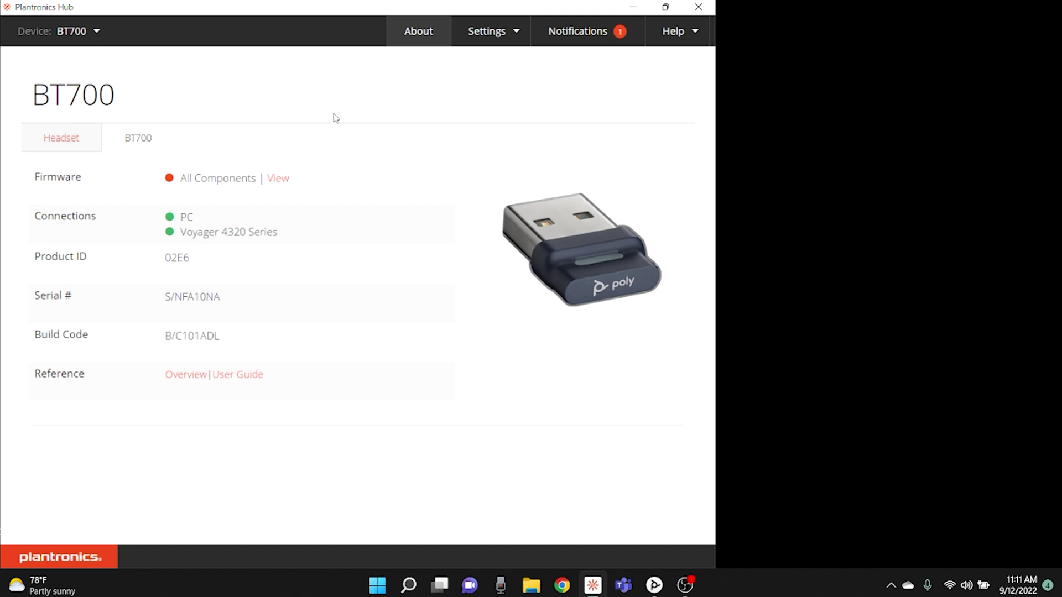
{"action": "left_click", "coordinate": [40, 149]}
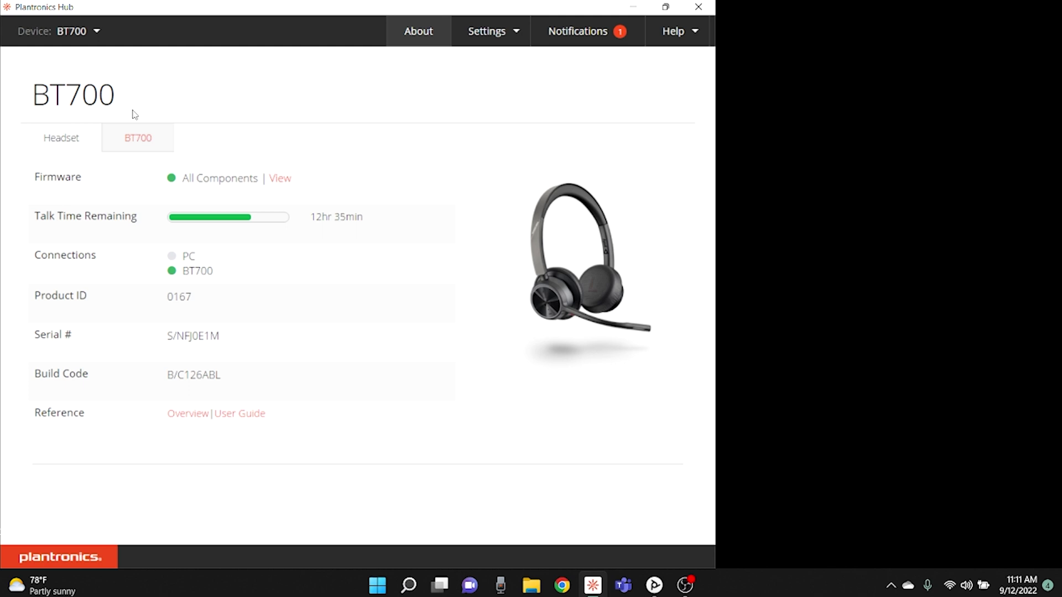
{"action": "left_click", "coordinate": [494, 37]}
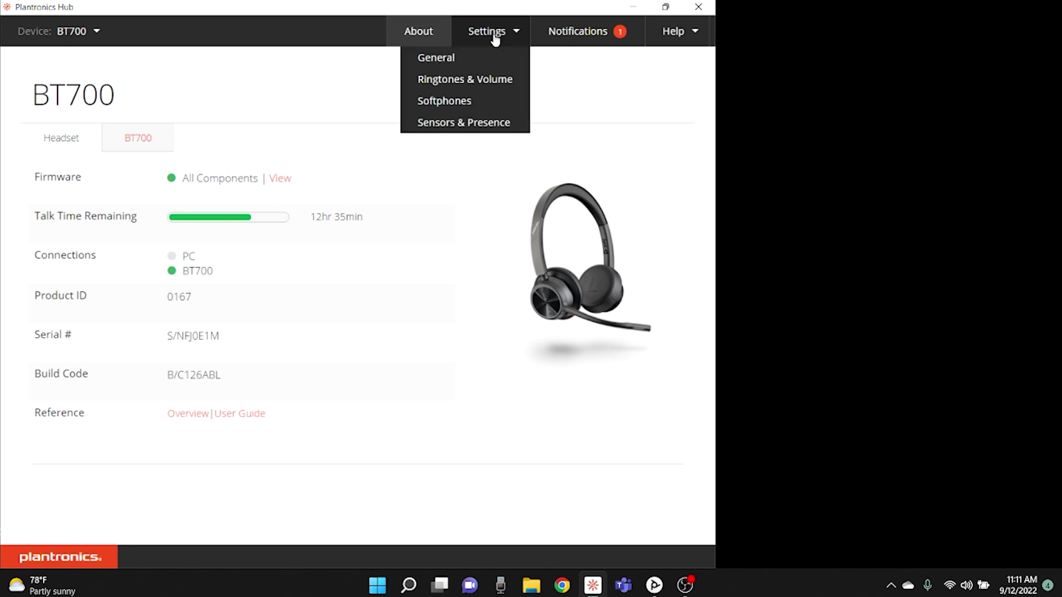
Make the Voyager 4320 Series the active device in Plantronics Hub's general settings
{"action": "left_click", "coordinate": [476, 60]}
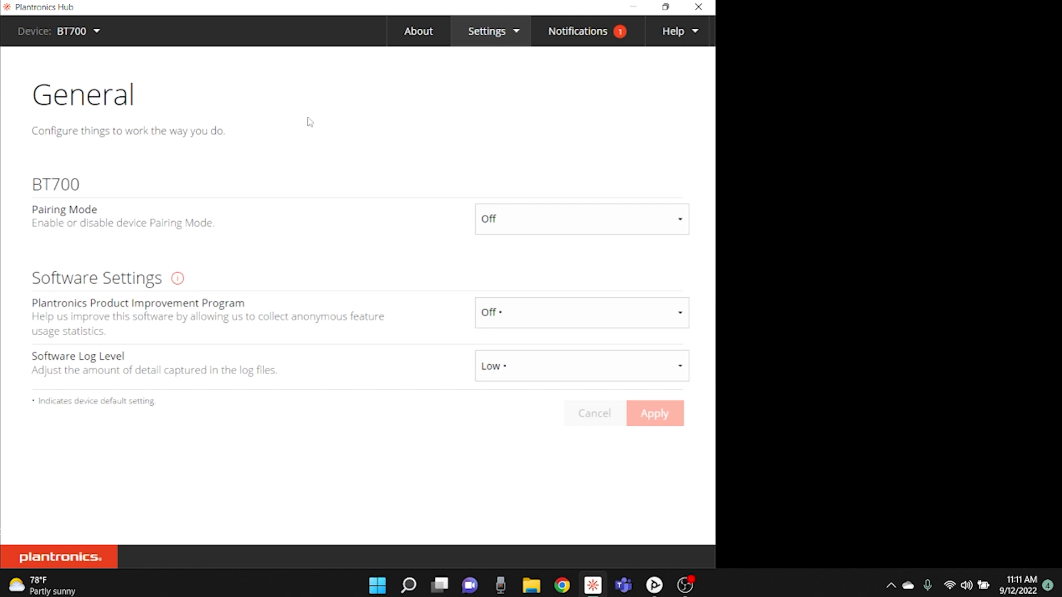
{"action": "left_click", "coordinate": [91, 43]}
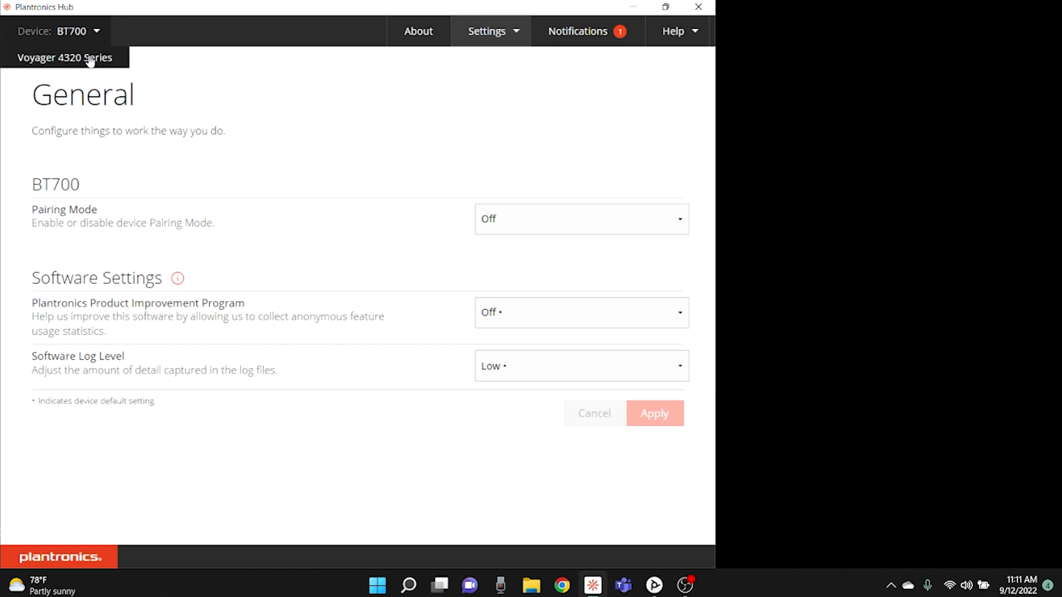
{"action": "left_click", "coordinate": [90, 58]}
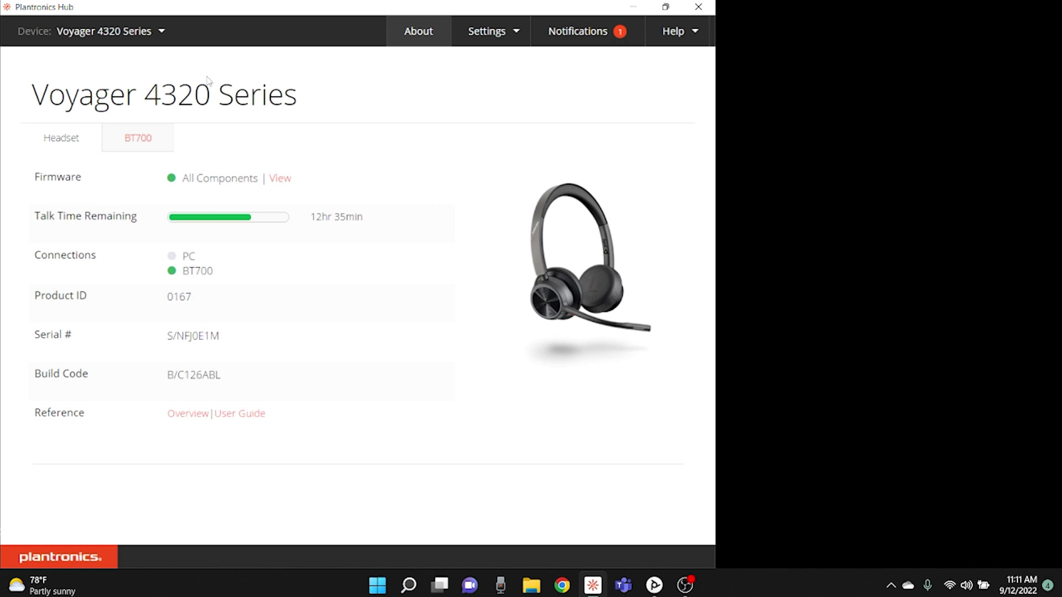
Look through the Voyager 4320's general settings in Plantronics Hub without changing anything
{"action": "left_click", "coordinate": [497, 43]}
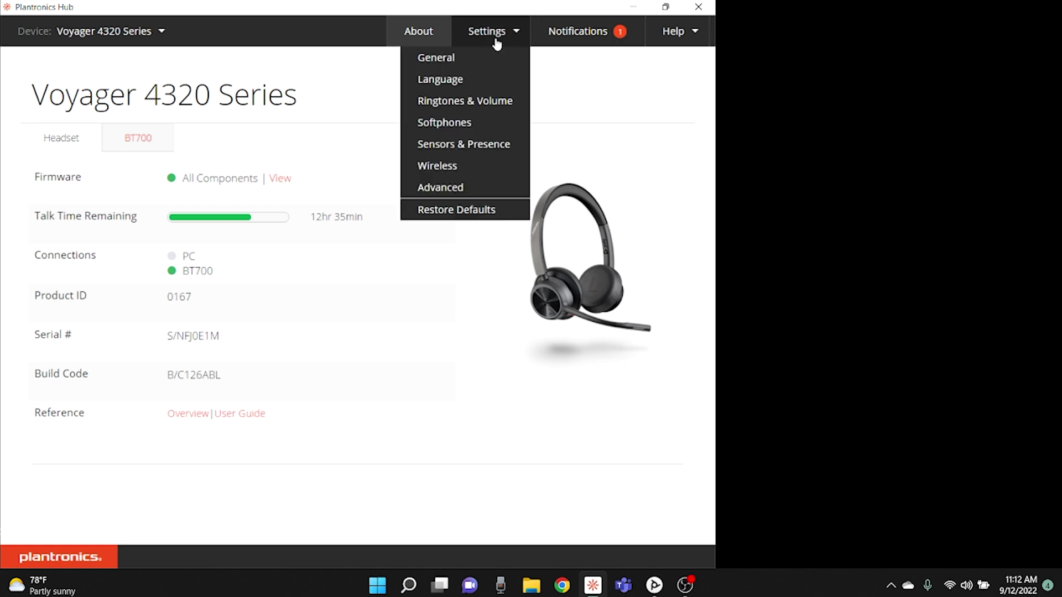
{"action": "left_click", "coordinate": [482, 57]}
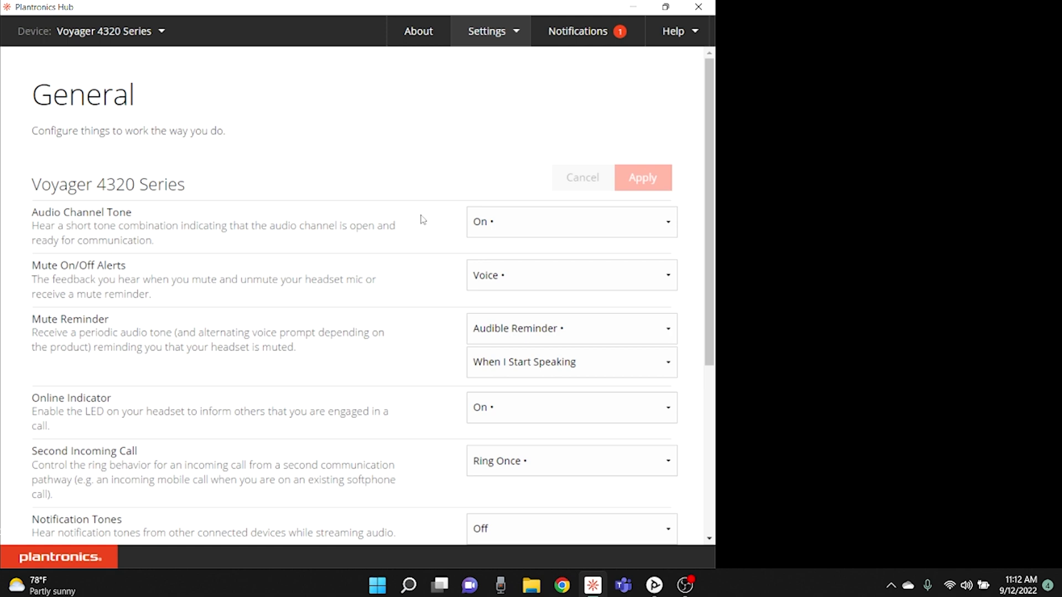
{"action": "scroll", "coordinate": [423, 220], "scroll_direction": "down", "scroll_amount": 5}
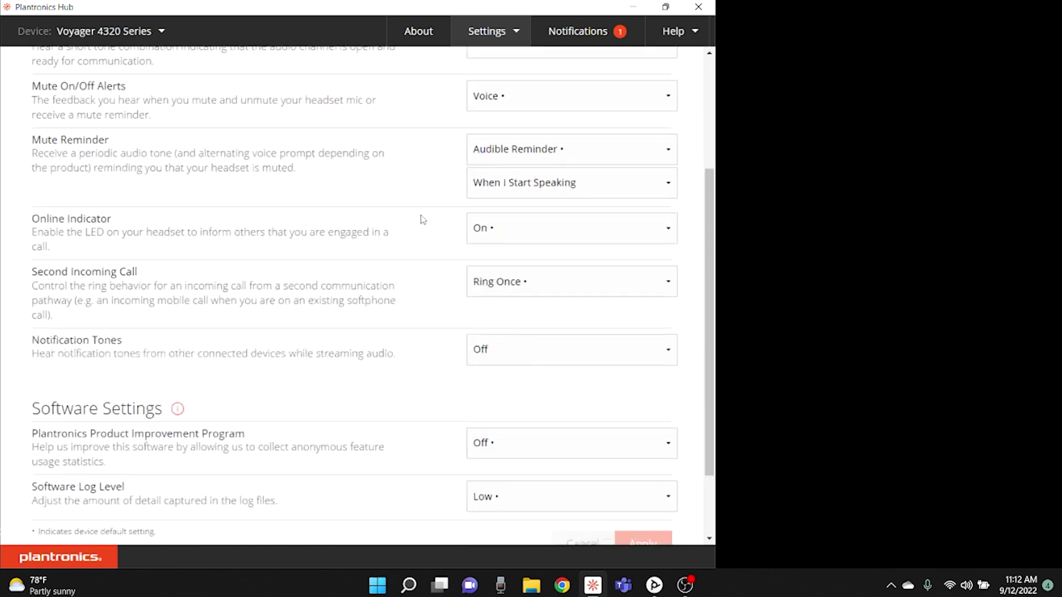
{"action": "scroll", "coordinate": [422, 220], "scroll_direction": "up", "scroll_amount": 5}
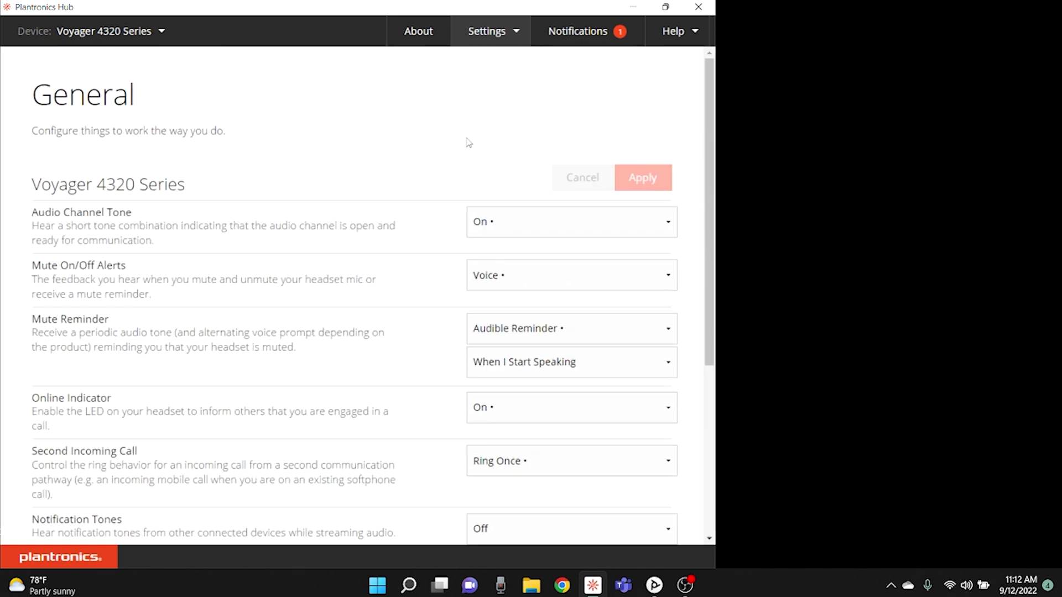
Check the headset's wireless settings, then show the Voyager 4320 Series overview in Poly Lens
{"action": "left_click", "coordinate": [477, 37]}
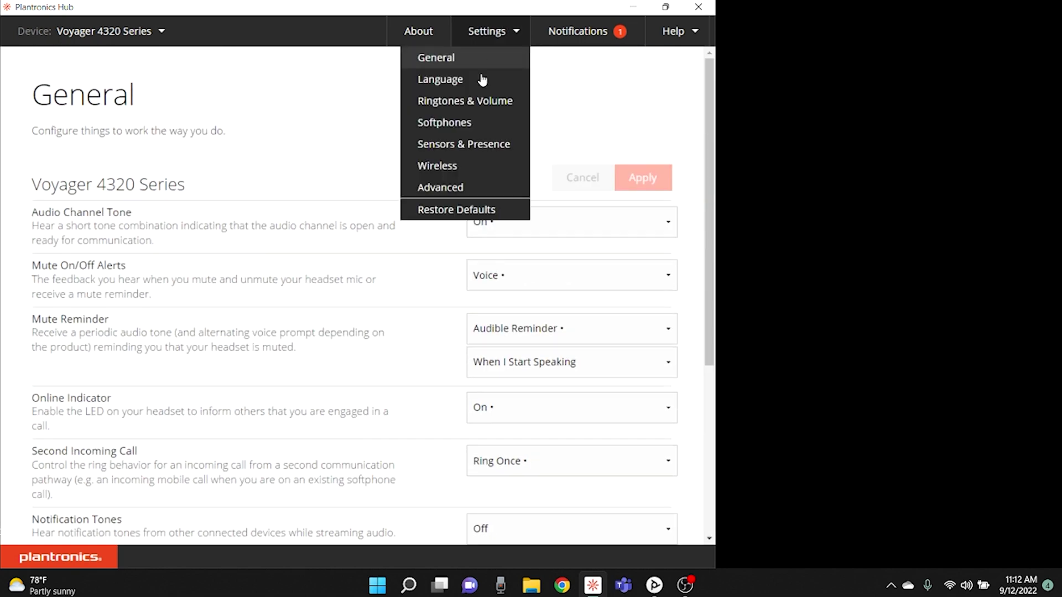
{"action": "left_click", "coordinate": [474, 173]}
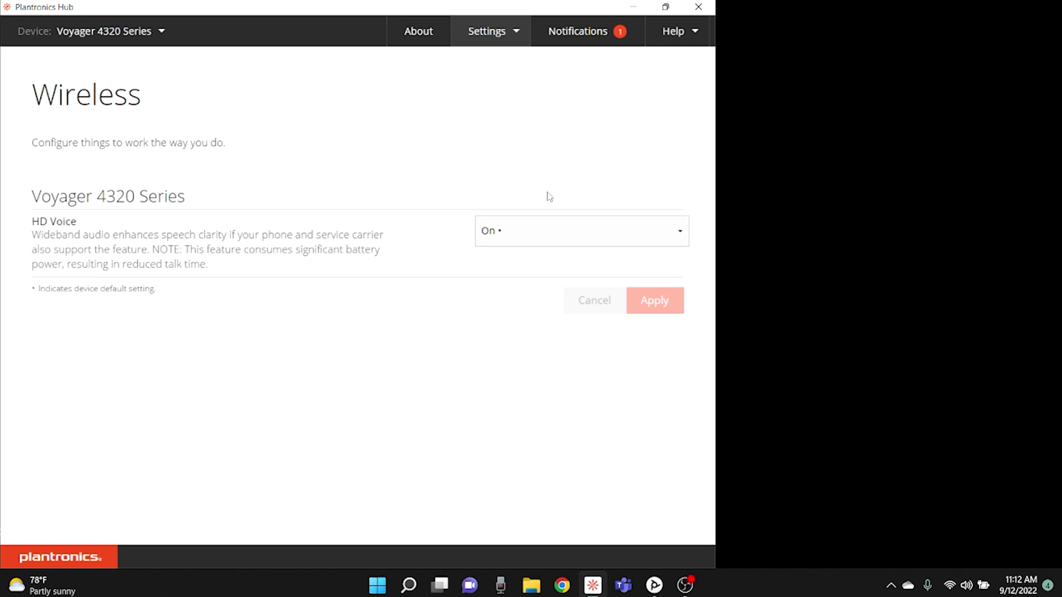
{"action": "left_click", "coordinate": [654, 585]}
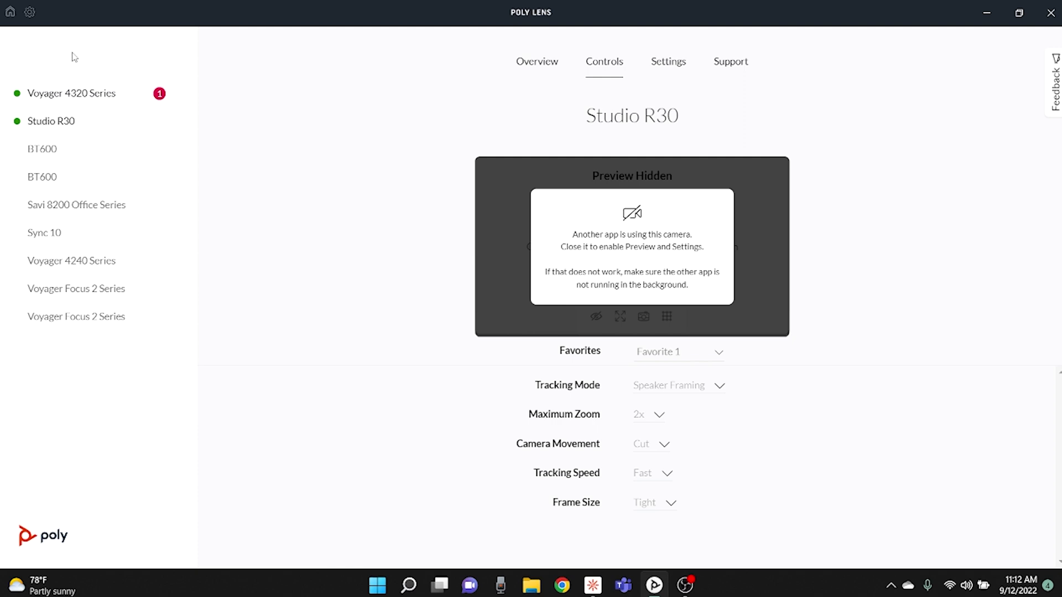
{"action": "left_click", "coordinate": [61, 95]}
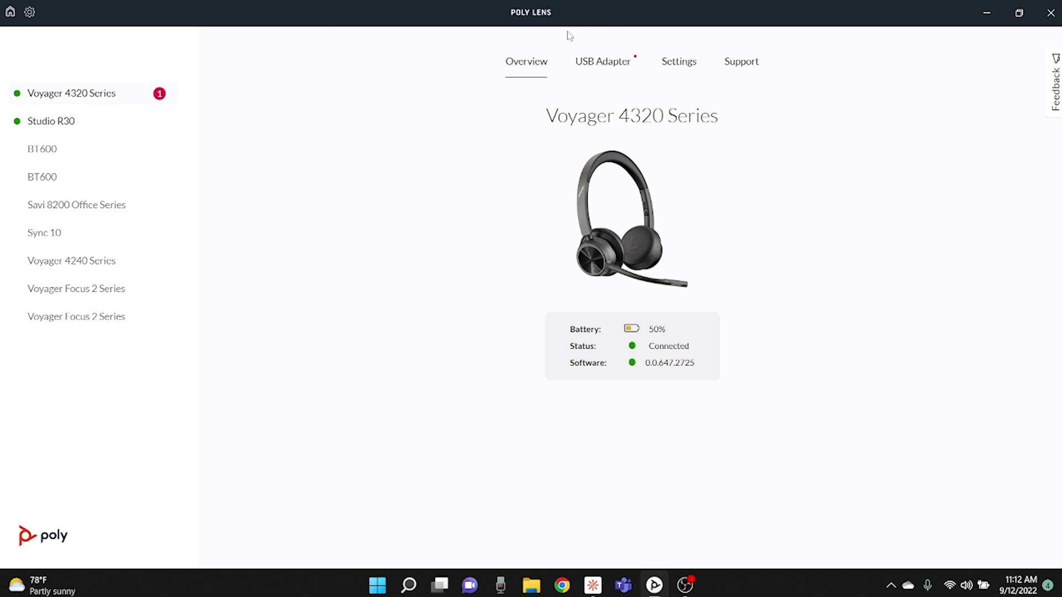
Show the BT700 USB adapter page: software 0.0.315.2299, with 0.0.550.3389 available
{"action": "left_click", "coordinate": [617, 61]}
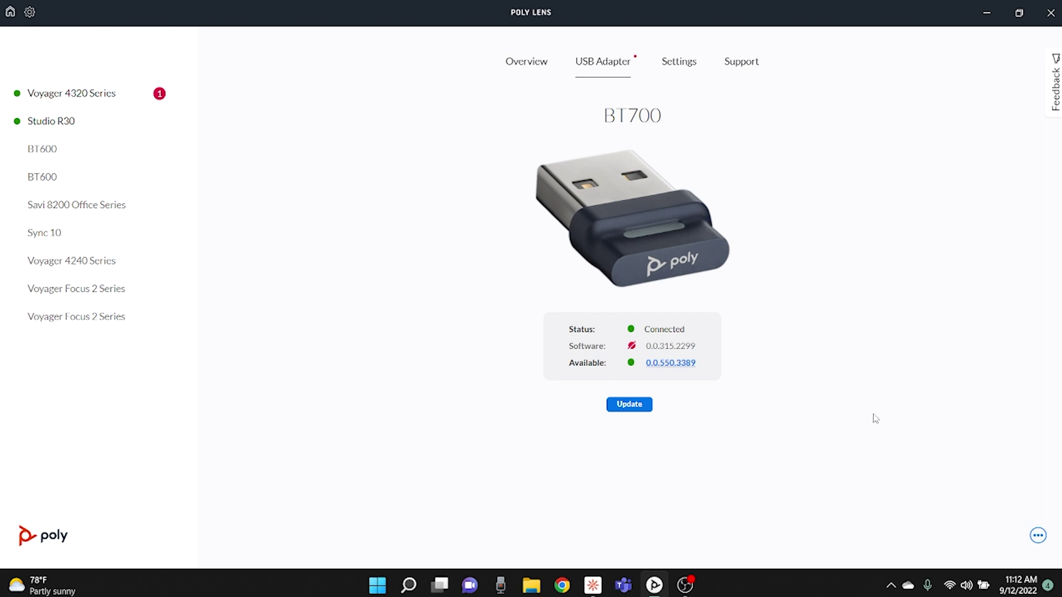
Start and confirm the BT700 adapter firmware update, then open Poly Lens's tray icon options
{"action": "left_click", "coordinate": [620, 406]}
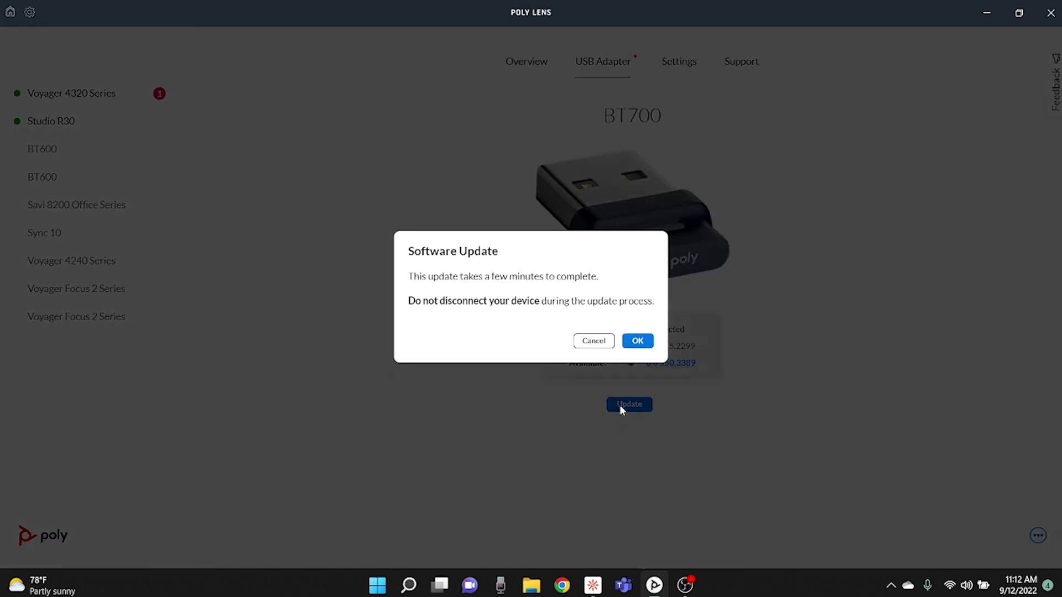
{"action": "left_click", "coordinate": [637, 341]}
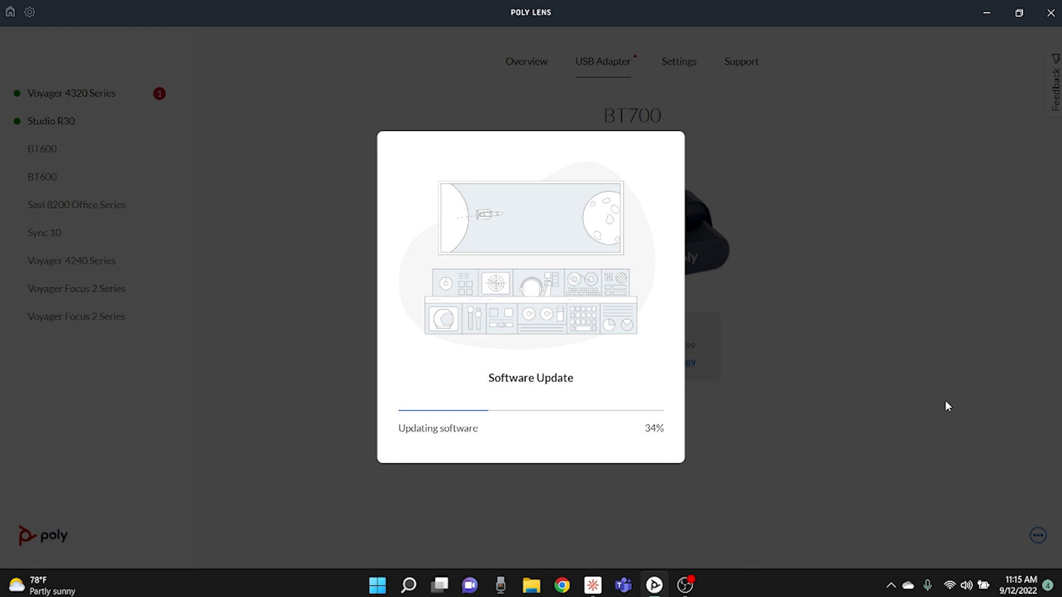
{"action": "left_click", "coordinate": [890, 585]}
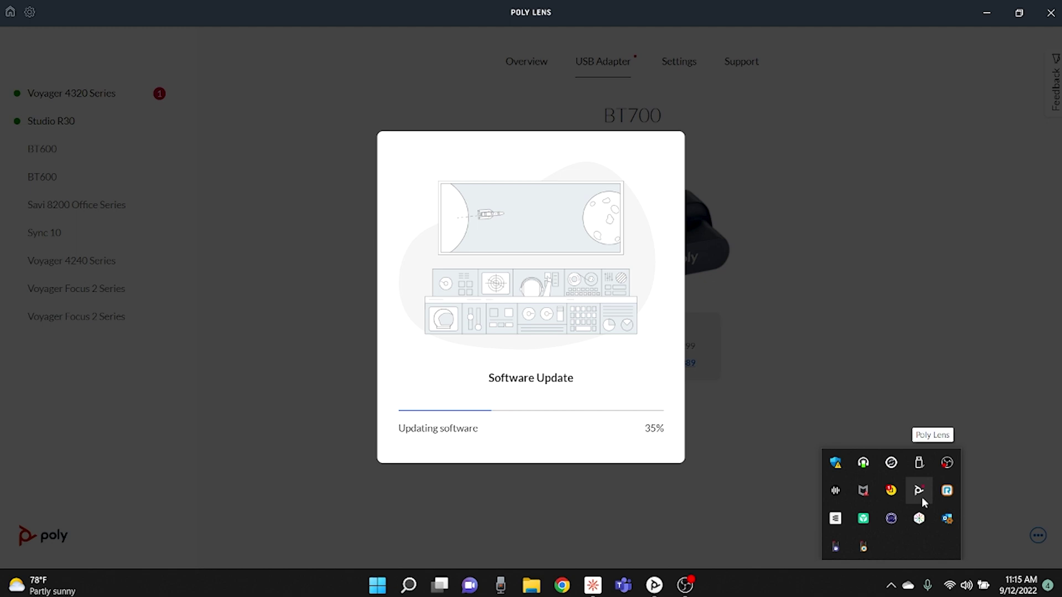
{"action": "right_click", "coordinate": [922, 498]}
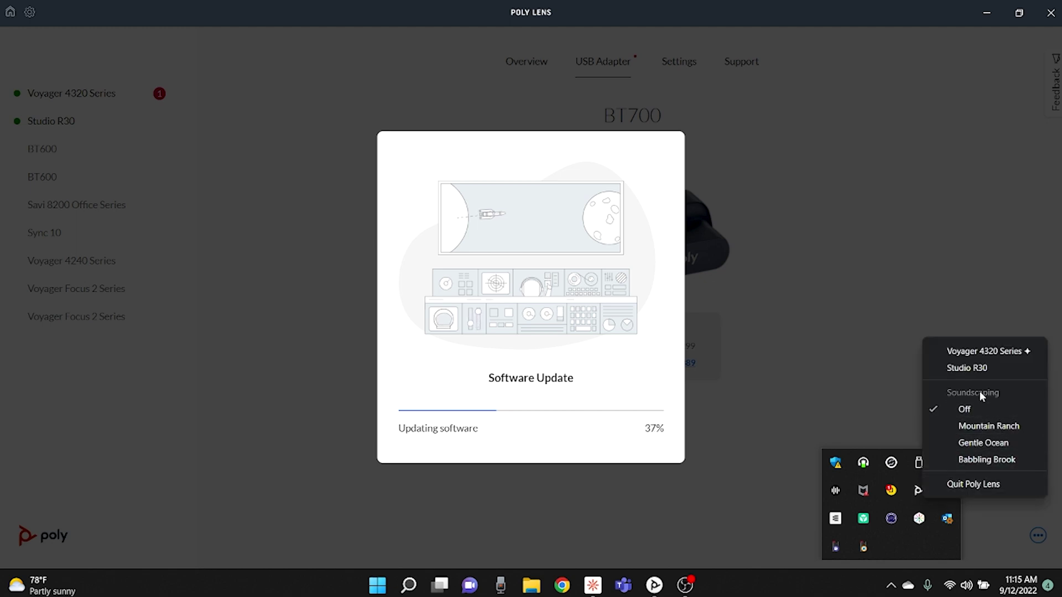
{"action": "left_click", "coordinate": [957, 431]}
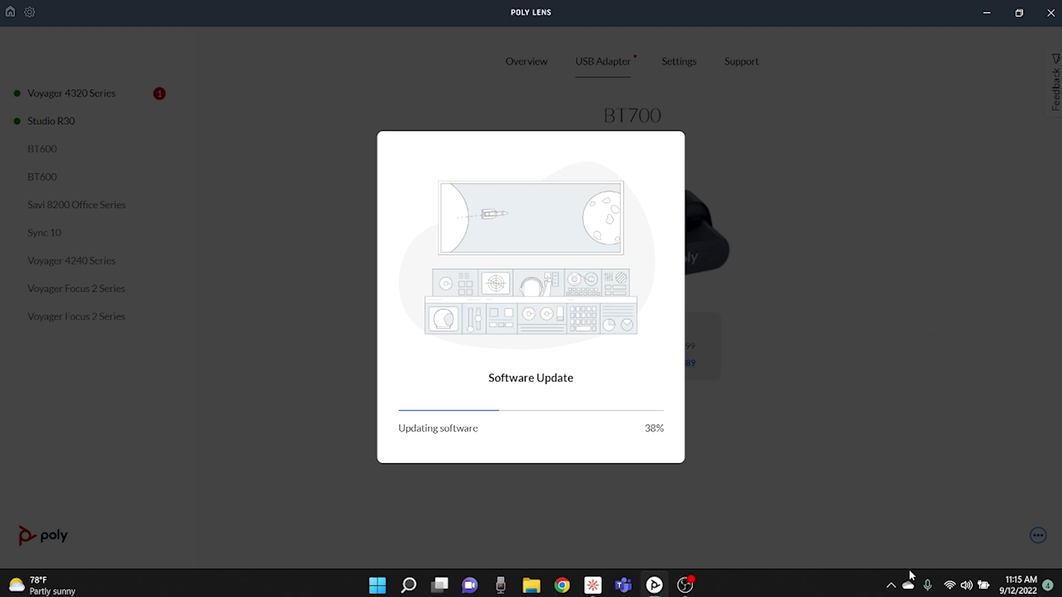
Open tray icon shortcut menus while the update runs, then dismiss it at 100% installed
{"action": "left_click", "coordinate": [891, 585]}
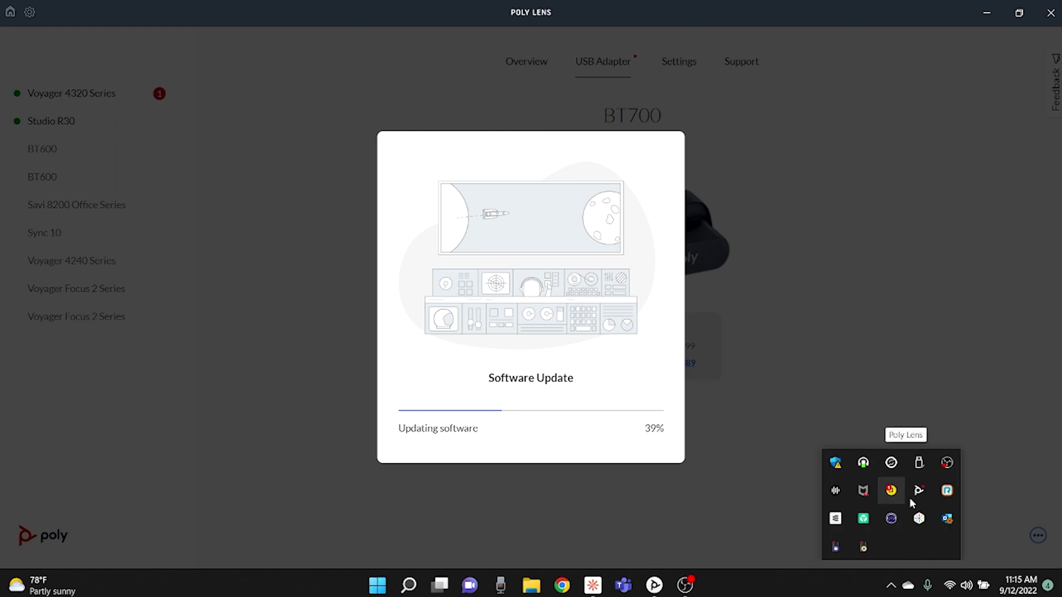
{"action": "right_click", "coordinate": [912, 497]}
{"action": "left_click", "coordinate": [948, 448]}
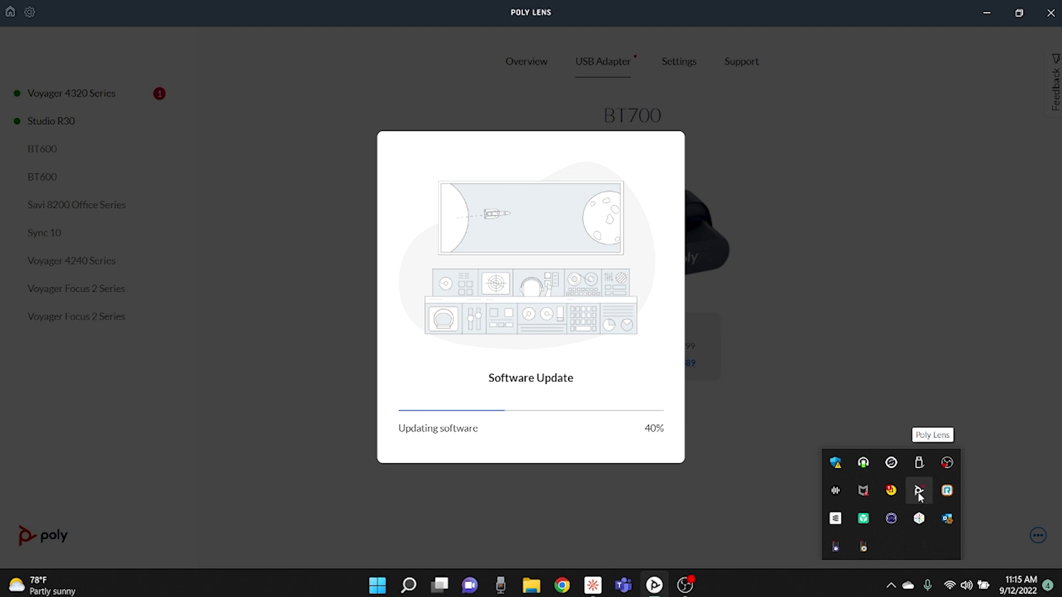
{"action": "right_click", "coordinate": [920, 496]}
{"action": "left_click", "coordinate": [958, 450]}
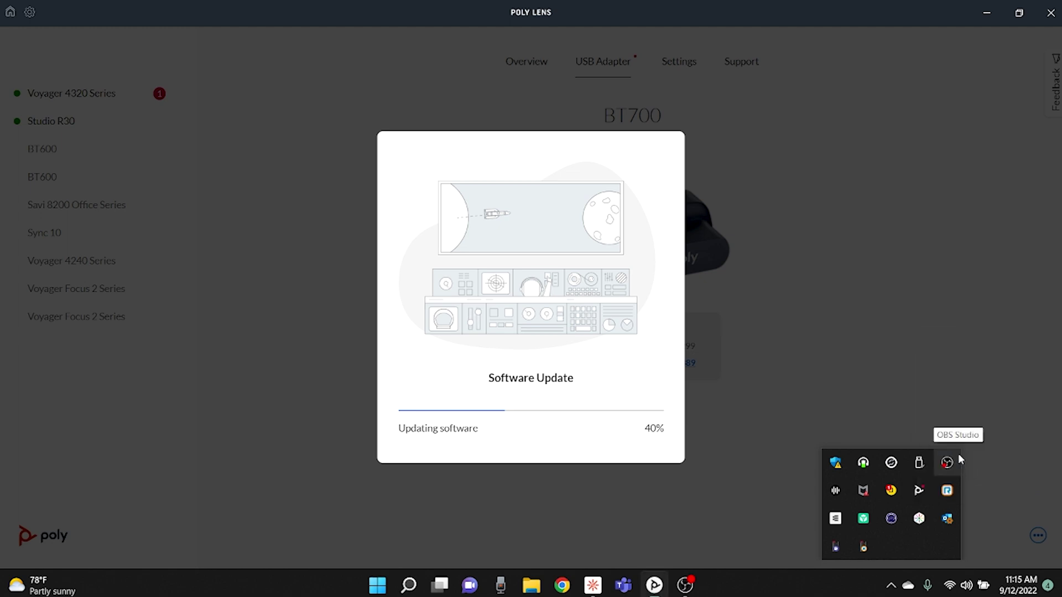
{"action": "right_click", "coordinate": [919, 492]}
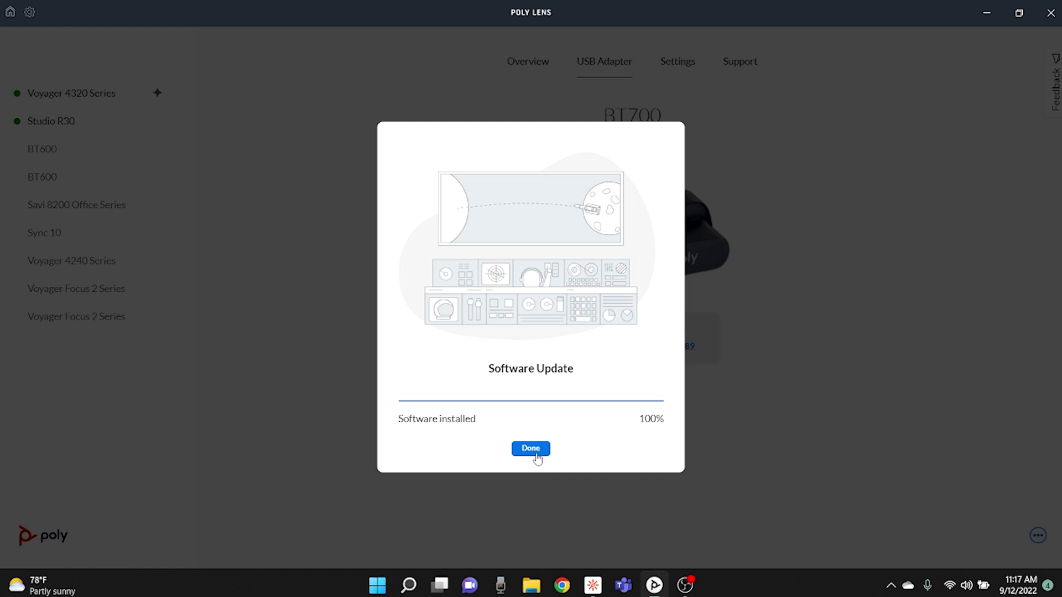
{"action": "left_click", "coordinate": [531, 449]}
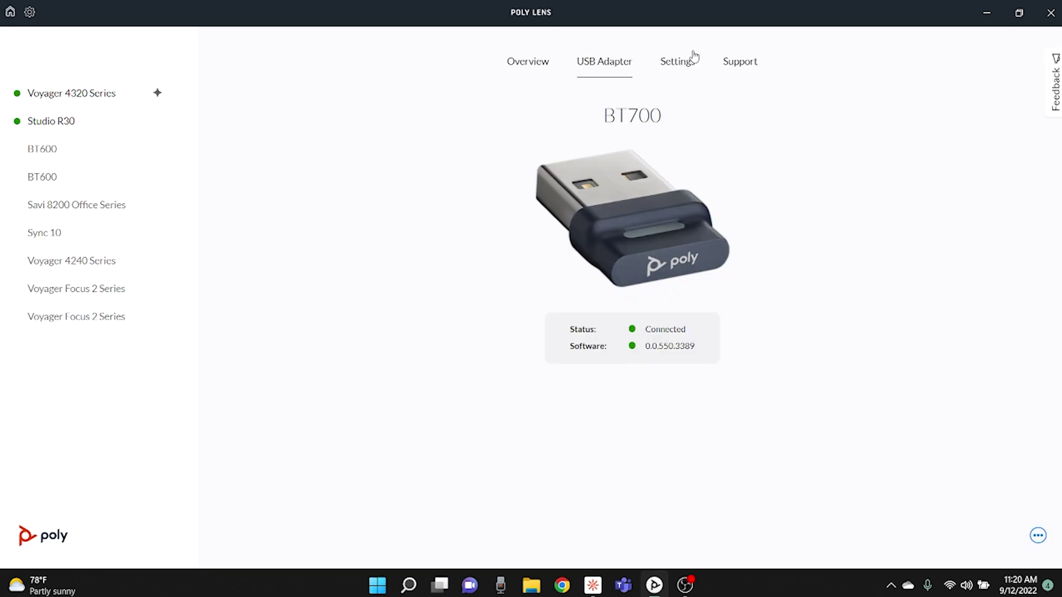
Open the Voyager 4320 Series settings and expand its Language and General sections
{"action": "left_click", "coordinate": [692, 58]}
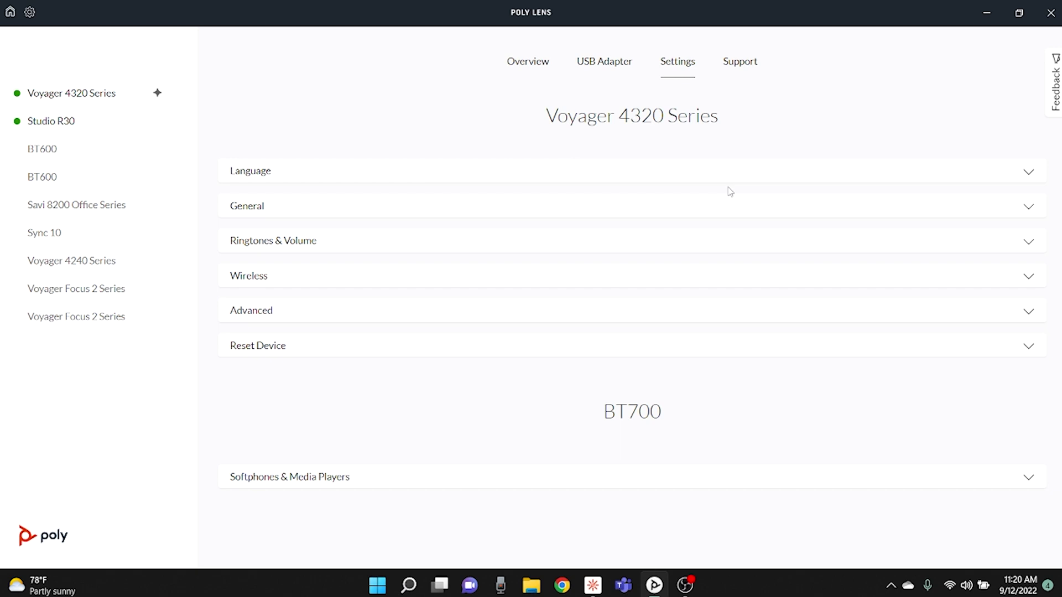
{"action": "left_click", "coordinate": [729, 168]}
{"action": "left_click", "coordinate": [681, 272]}
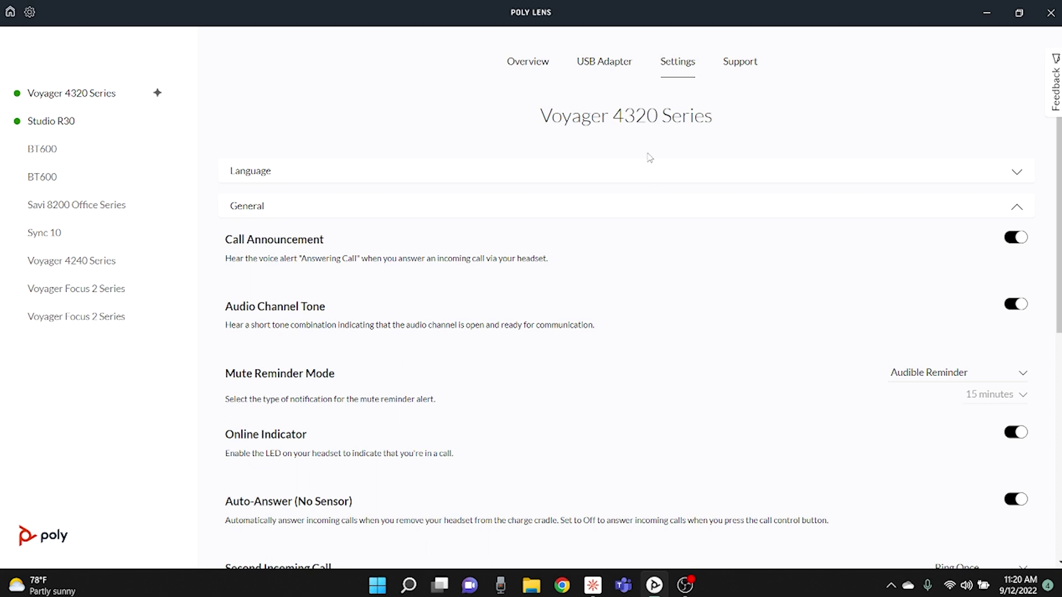
{"action": "scroll", "coordinate": [699, 292], "scroll_direction": "down", "scroll_amount": 7}
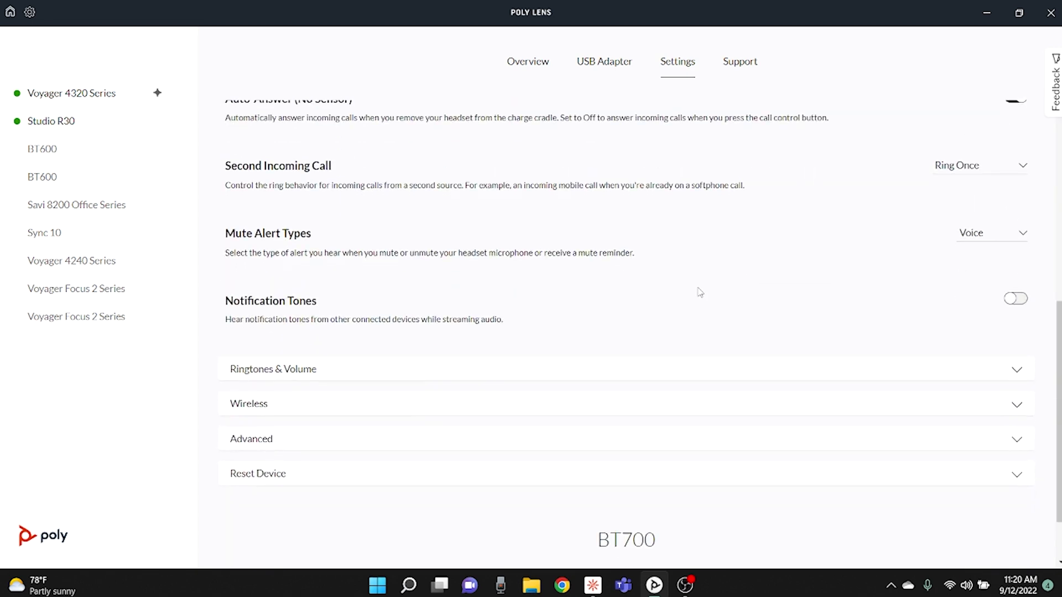
Expand Ringtones & Volume and Wireless, then open the Studio R30's settings
{"action": "left_click", "coordinate": [555, 369]}
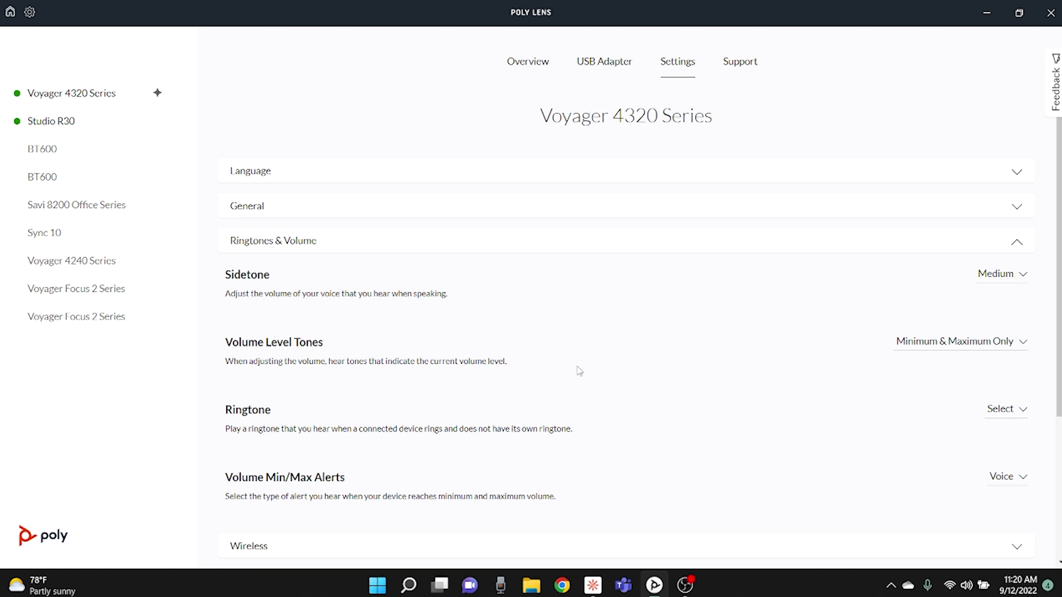
{"action": "scroll", "coordinate": [580, 373], "scroll_direction": "down", "scroll_amount": 1}
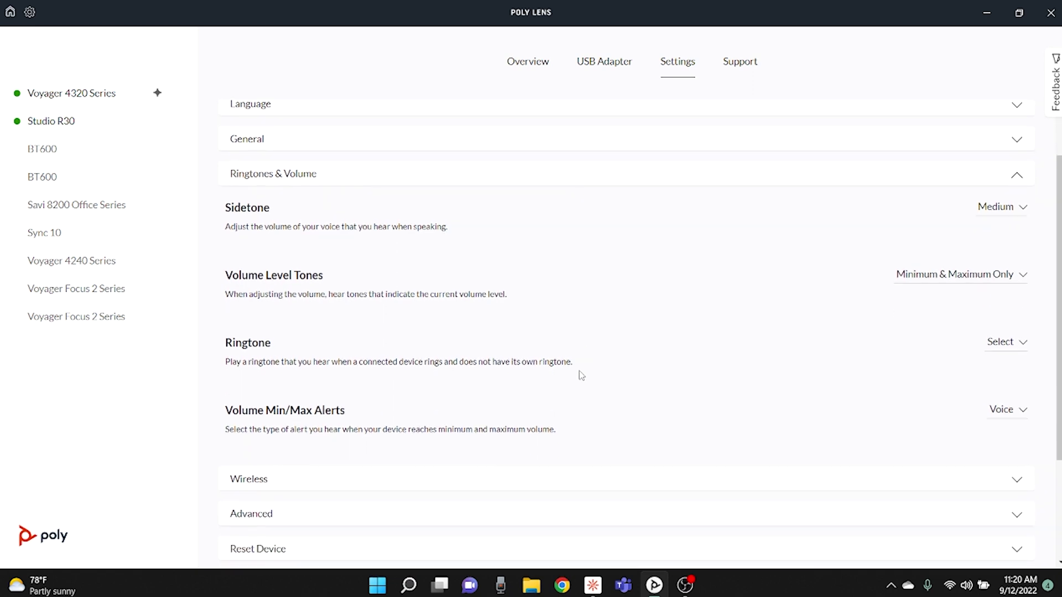
{"action": "scroll", "coordinate": [581, 375], "scroll_direction": "down", "scroll_amount": 1}
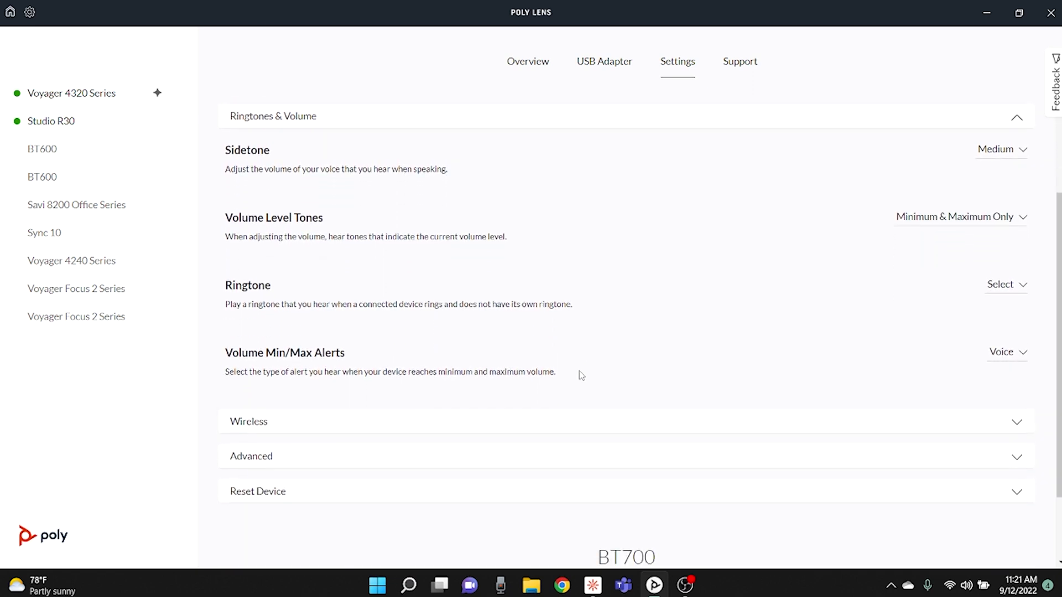
{"action": "scroll", "coordinate": [581, 375], "scroll_direction": "down", "scroll_amount": 1}
{"action": "left_click", "coordinate": [548, 382]}
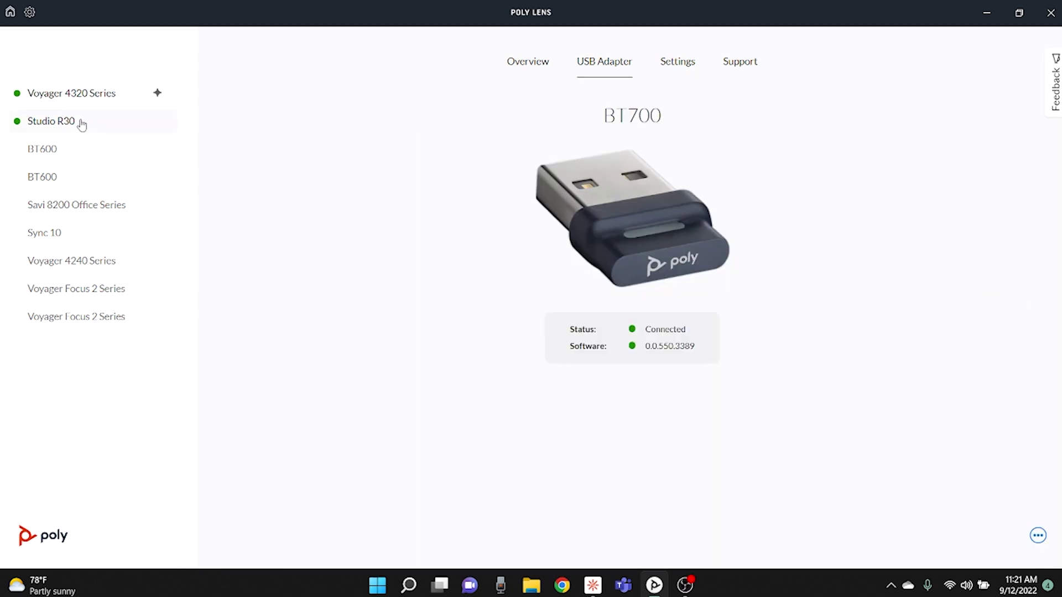
{"action": "left_click", "coordinate": [82, 123]}
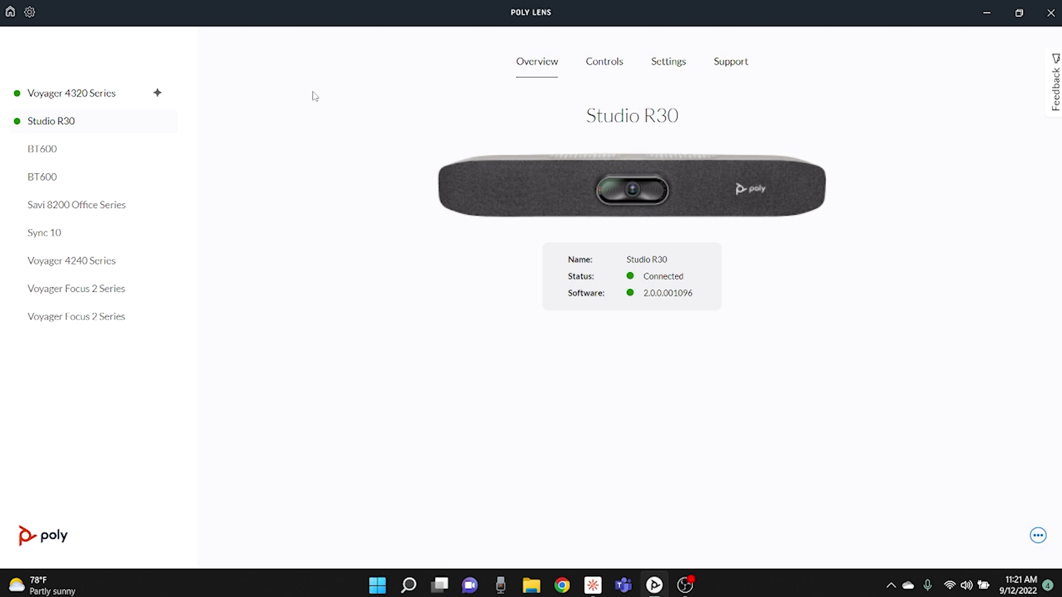
{"action": "left_click", "coordinate": [669, 63]}
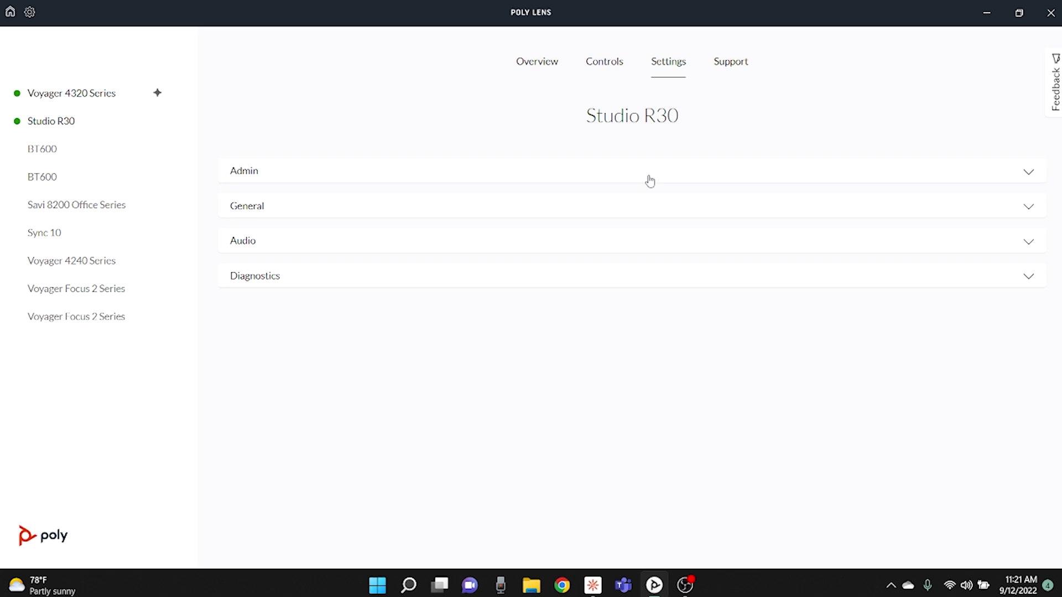
Review the Studio R30's General and Audio settings, then view its camera controls: Speaker Framing, 2x zoom, Tight framing
{"action": "left_click", "coordinate": [643, 212]}
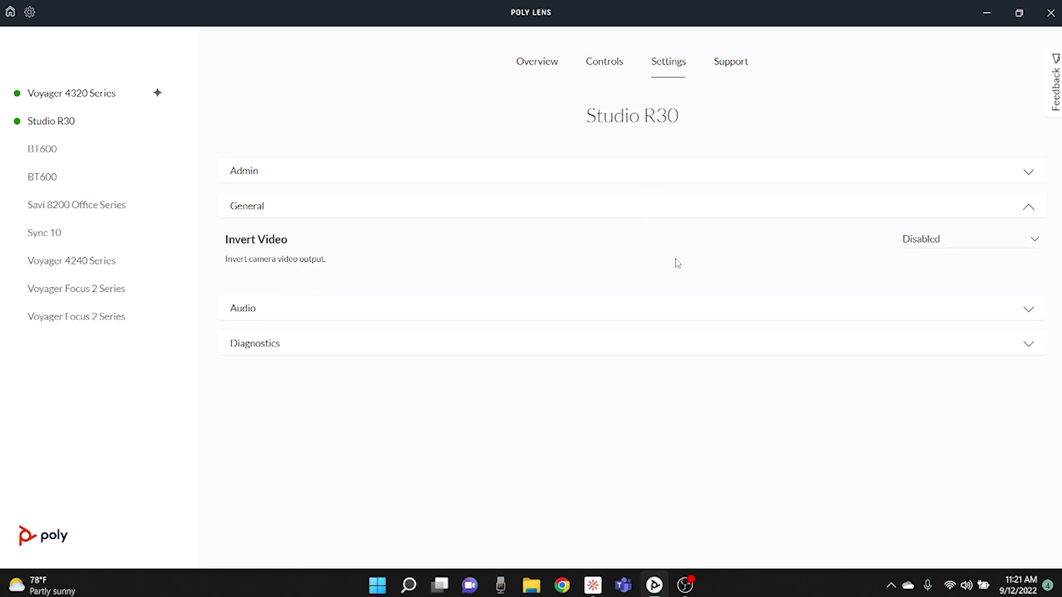
{"action": "left_click", "coordinate": [526, 311]}
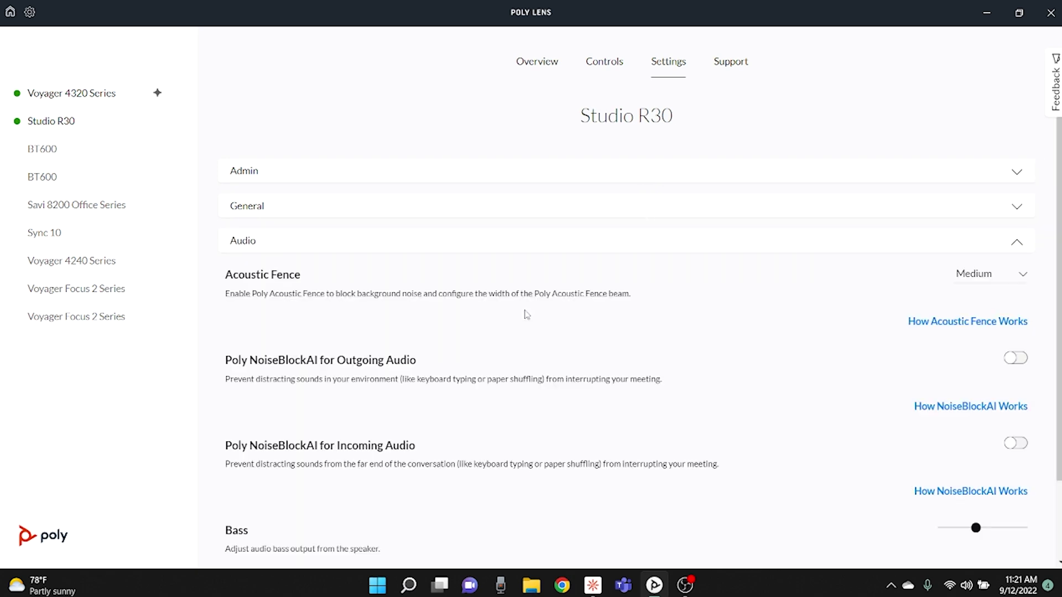
{"action": "scroll", "coordinate": [571, 360], "scroll_direction": "down", "scroll_amount": 1}
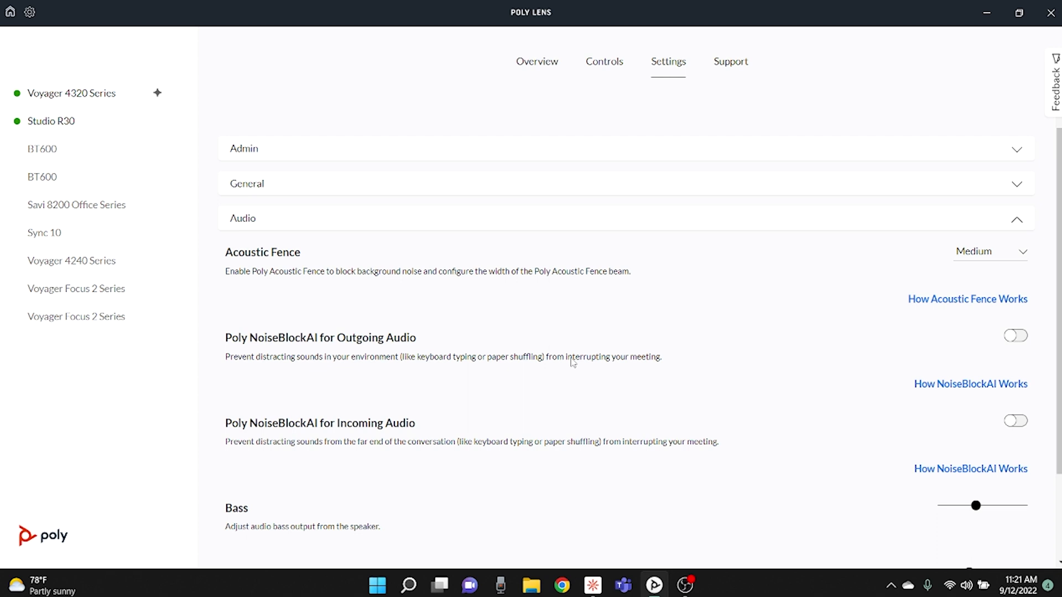
{"action": "scroll", "coordinate": [572, 362], "scroll_direction": "down", "scroll_amount": 2}
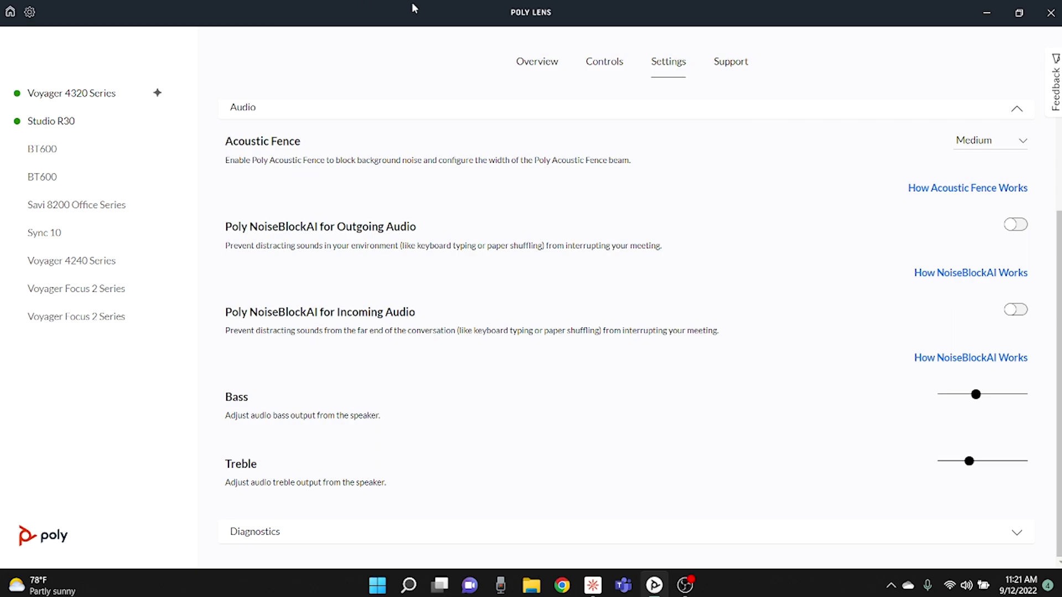
{"action": "scroll", "coordinate": [645, 123], "scroll_direction": "up", "scroll_amount": 3}
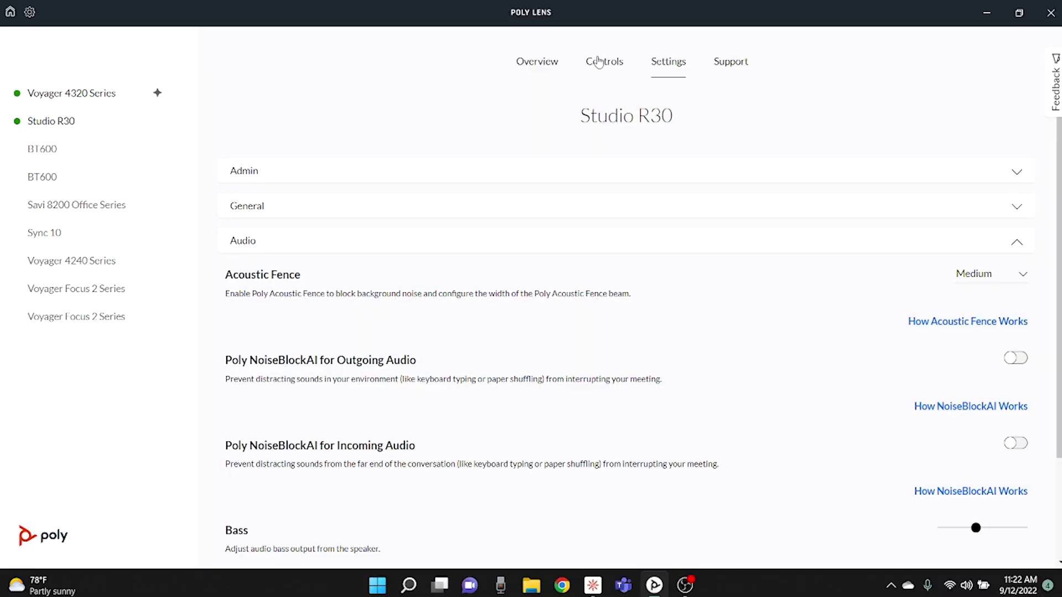
{"action": "left_click", "coordinate": [599, 63]}
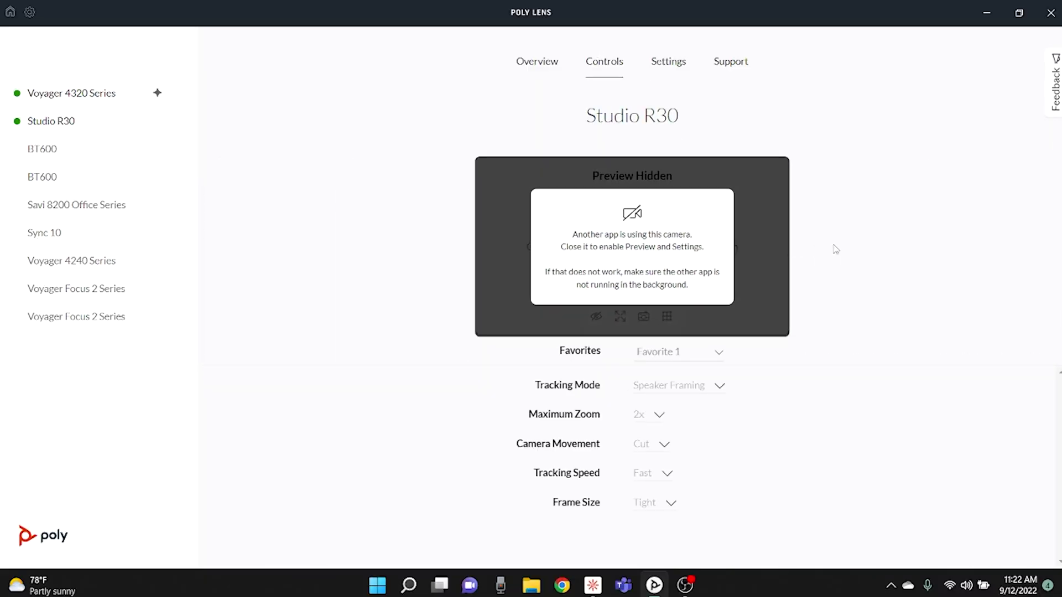